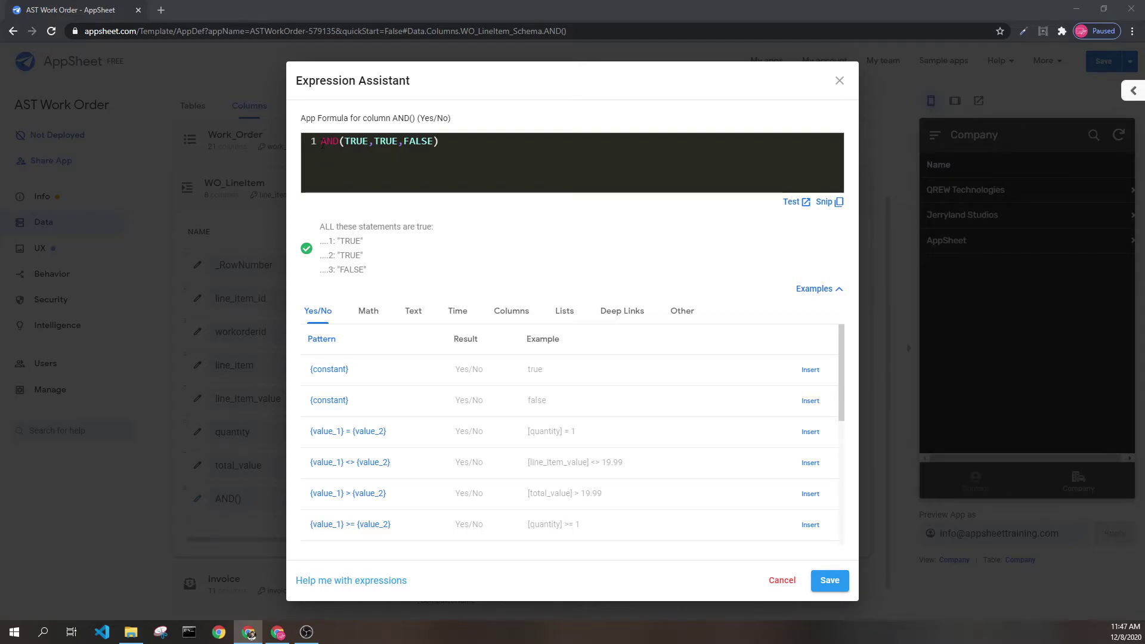
Replace the final FALSE argument with TRUE so the formula reads AND(TRUE,TRUE,TRUE).
left_click(486, 135)
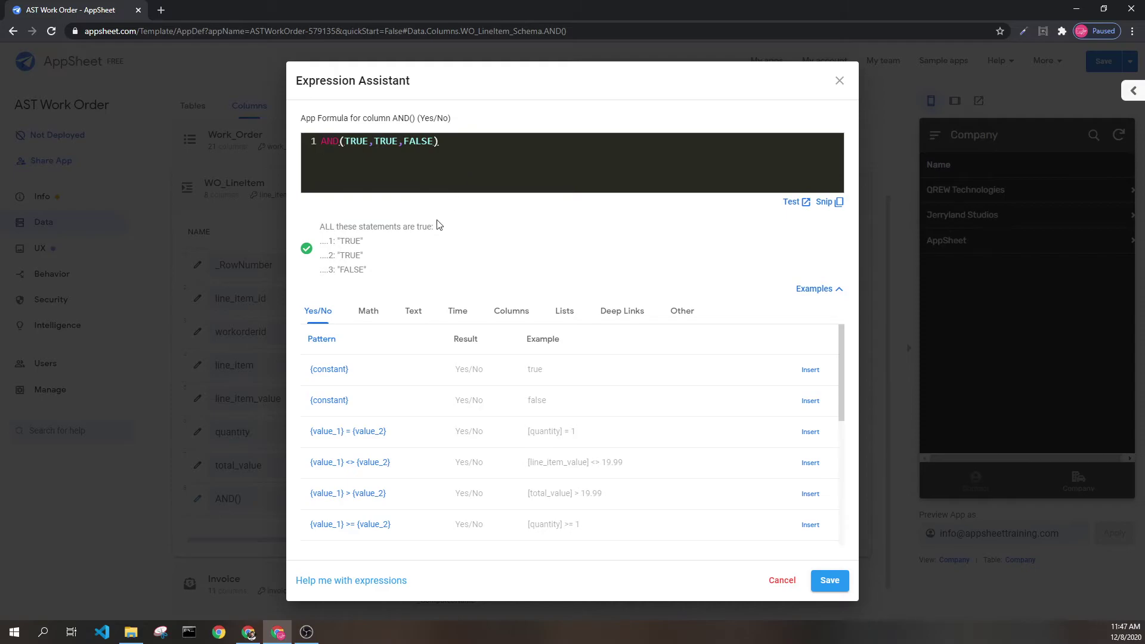
left_click_drag(319, 227, 420, 224)
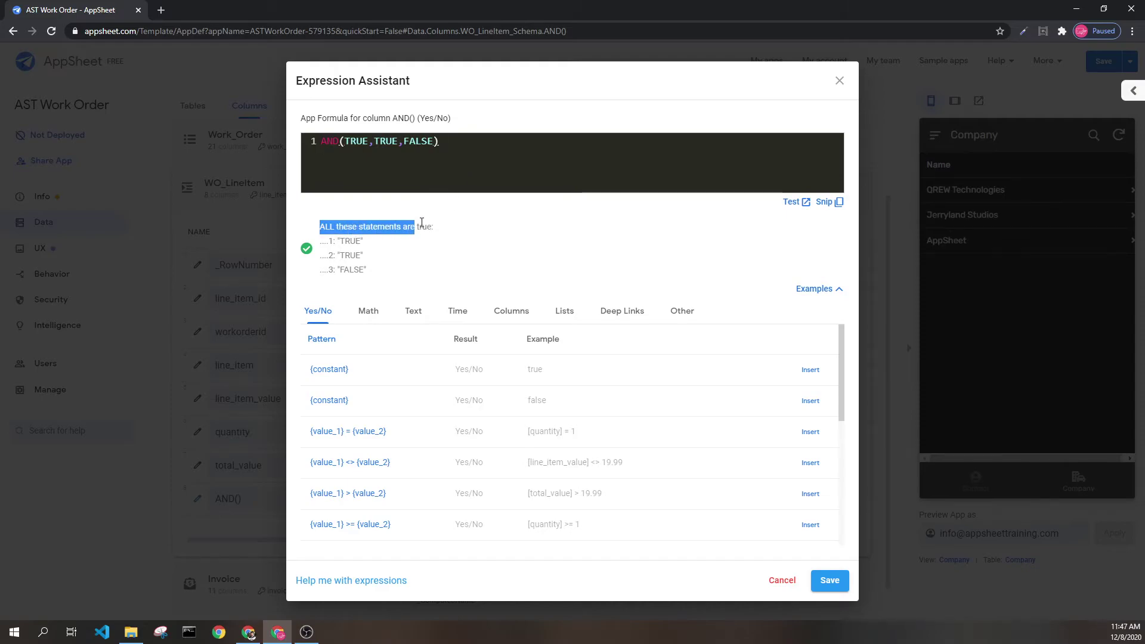
left_click(439, 224)
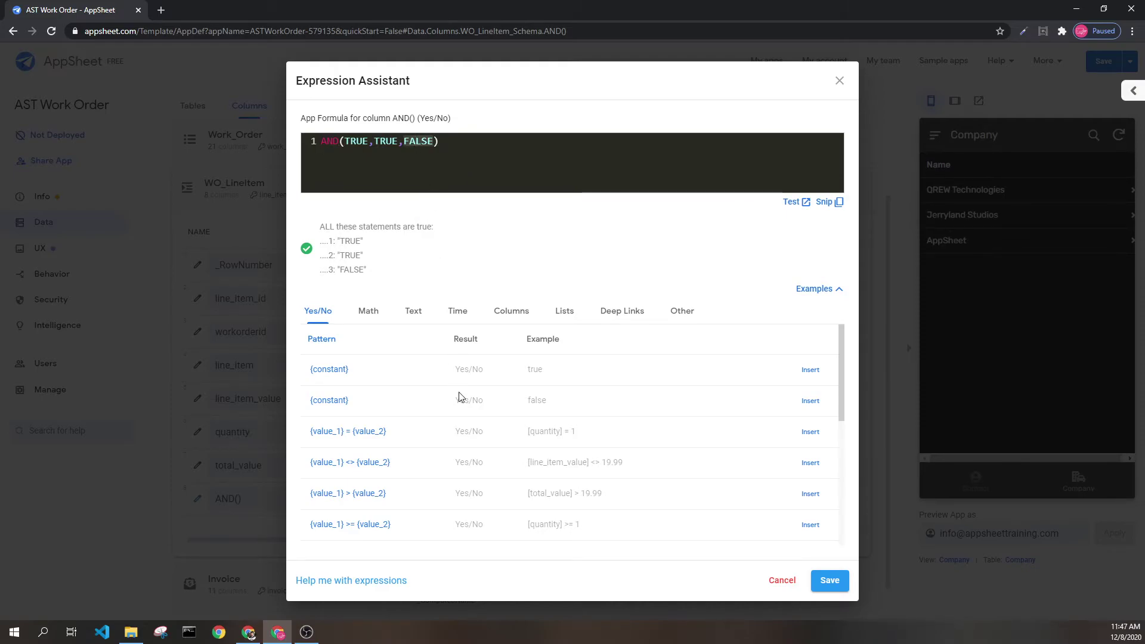
type("TRUE")
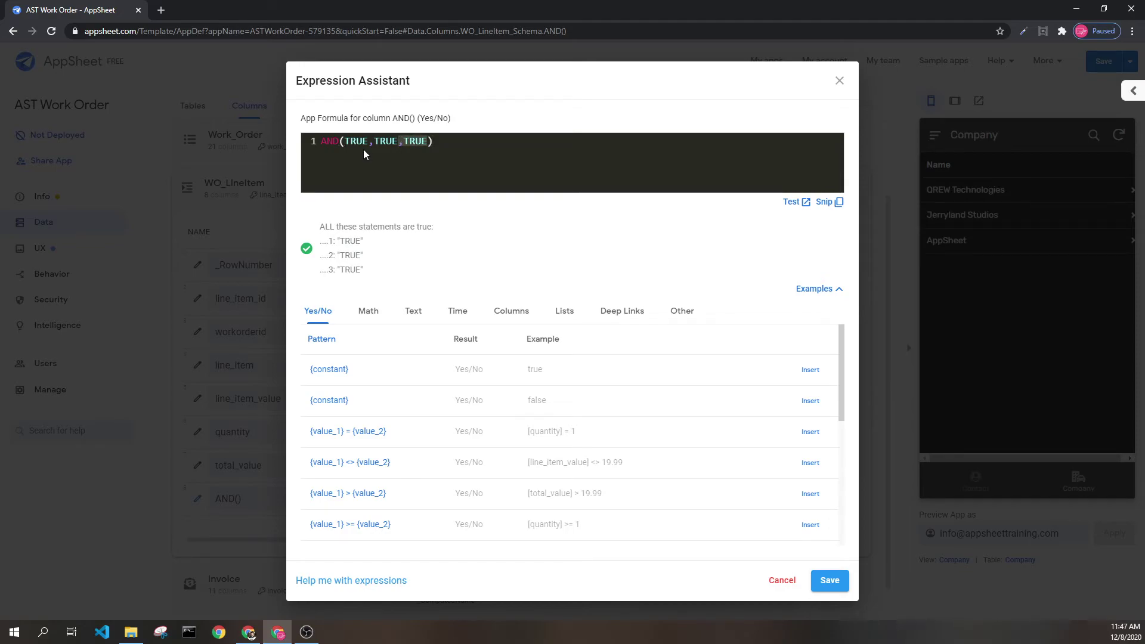
Paste a long run of TRUE arguments into AND and confirm every statement evaluates TRUE.
key("End")
key("ctrl+v")
key("ctrl+v")
key("ctrl+v")
key("ctrl+v")
key("ctrl+v")
key("ctrl+v")
key("ctrl+v")
key("ctrl+v")
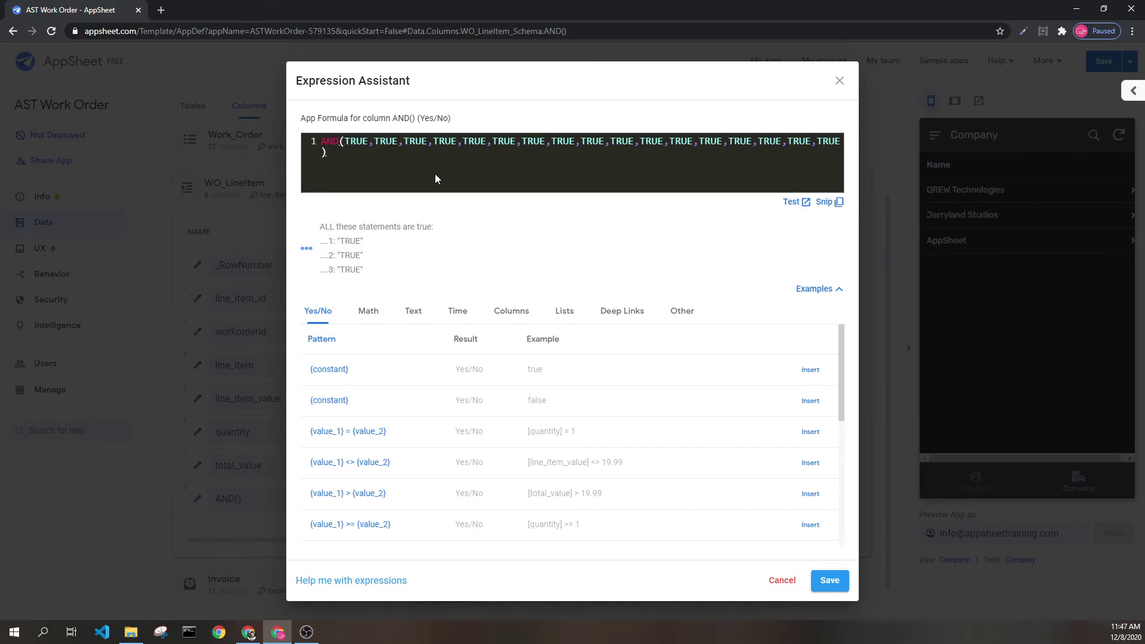
double_click(380, 142)
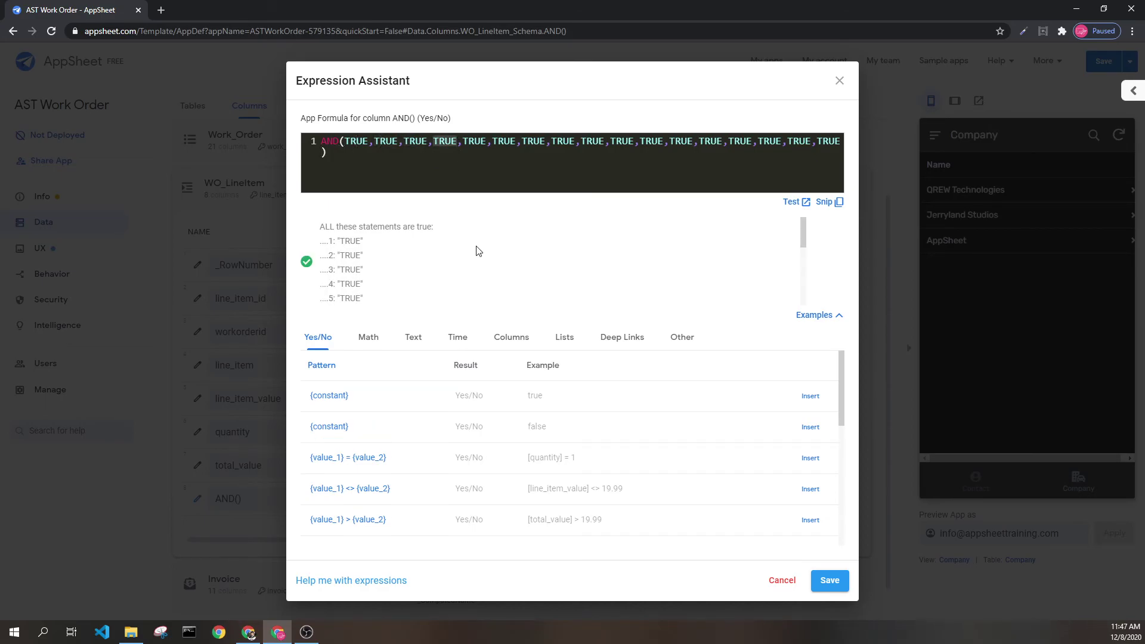
left_click(447, 183)
left_click(249, 632)
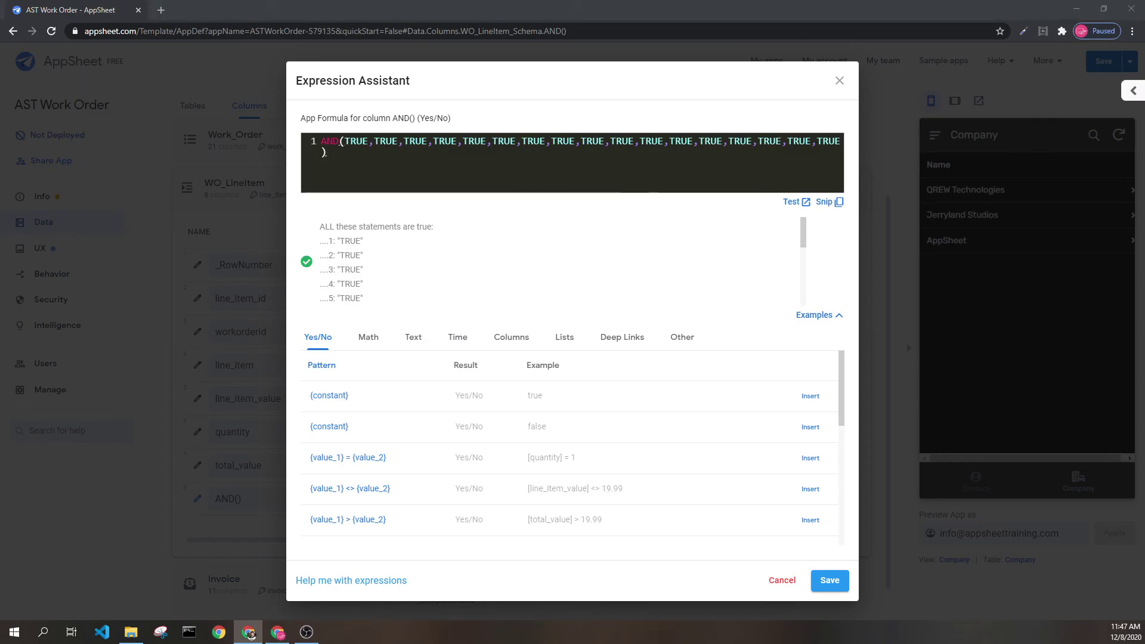